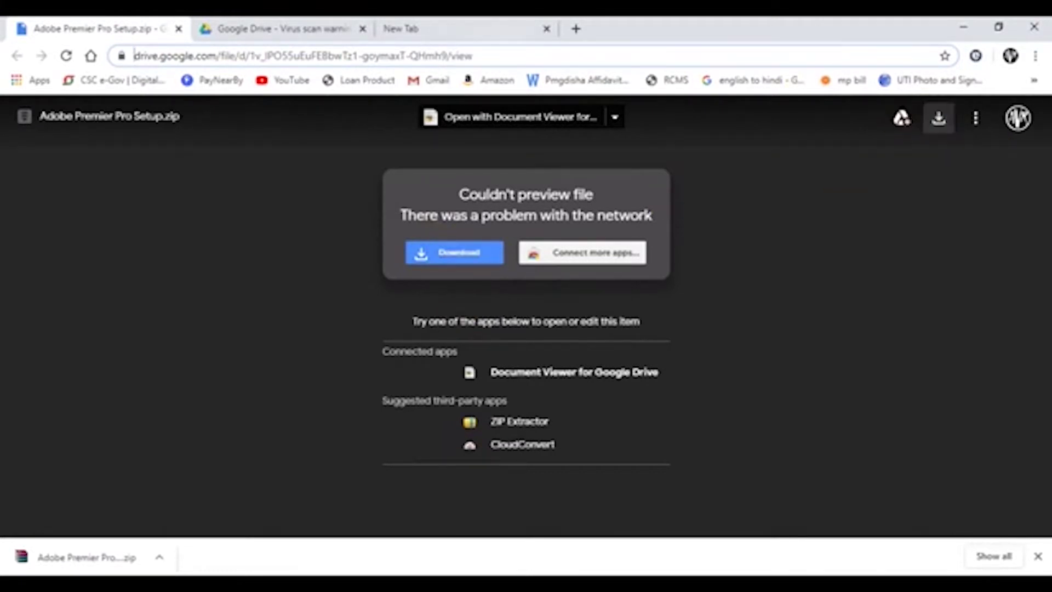
Step: Download the 1.6G Adobe Premier Pro Setup.zip past Google Drive's virus-scan warning, then open the download's options
left_click(265, 28)
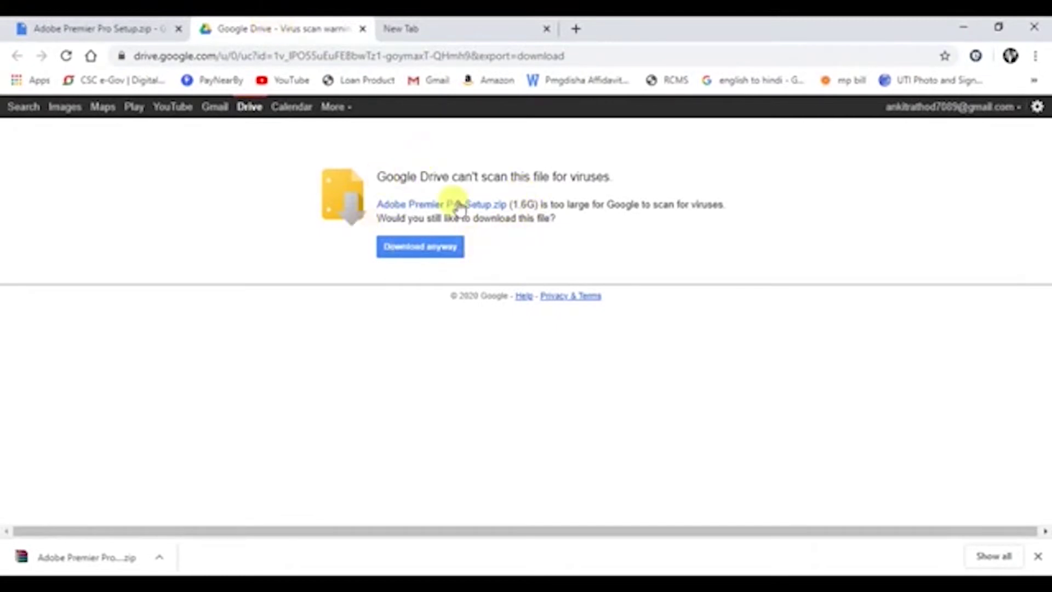
left_click(458, 255)
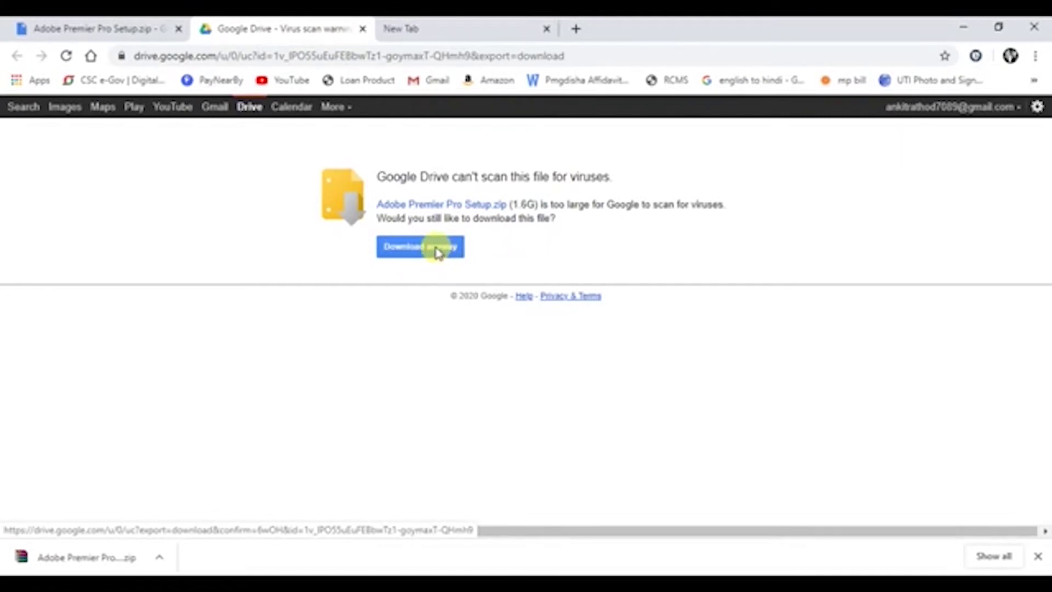
left_click(163, 560)
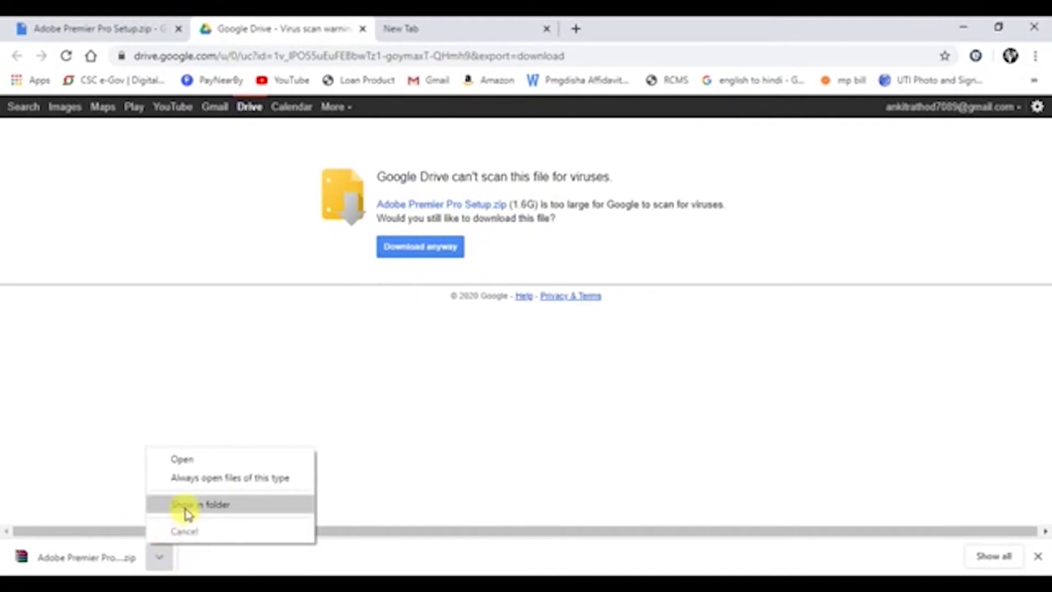
Step: Show the zip in its folder and set WinRAR's extraction destination to C:\Users\HP\OneDrive\Desktop\adobe
left_click(235, 505)
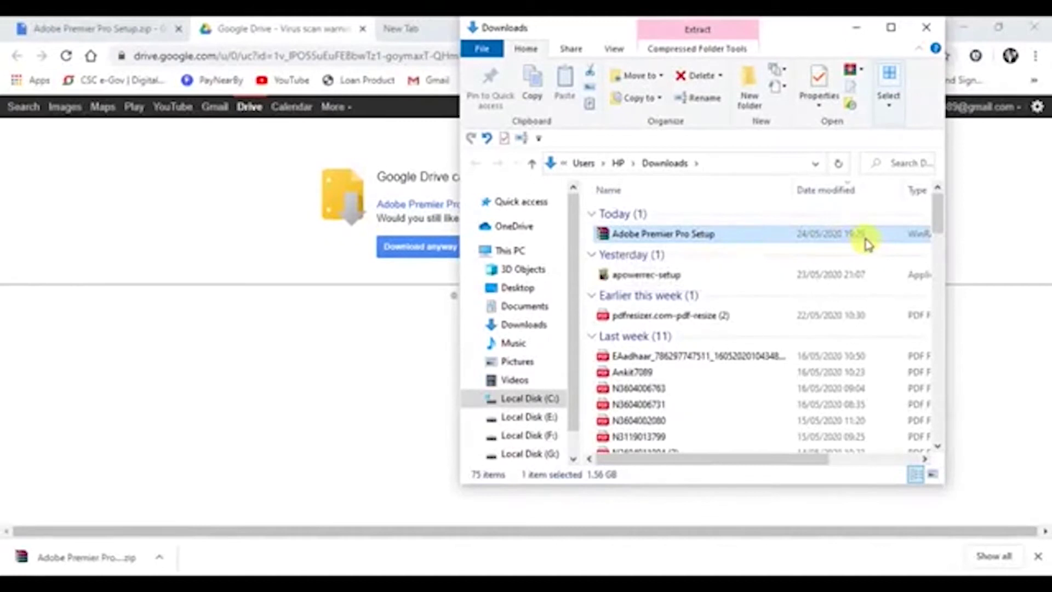
right_click(737, 240)
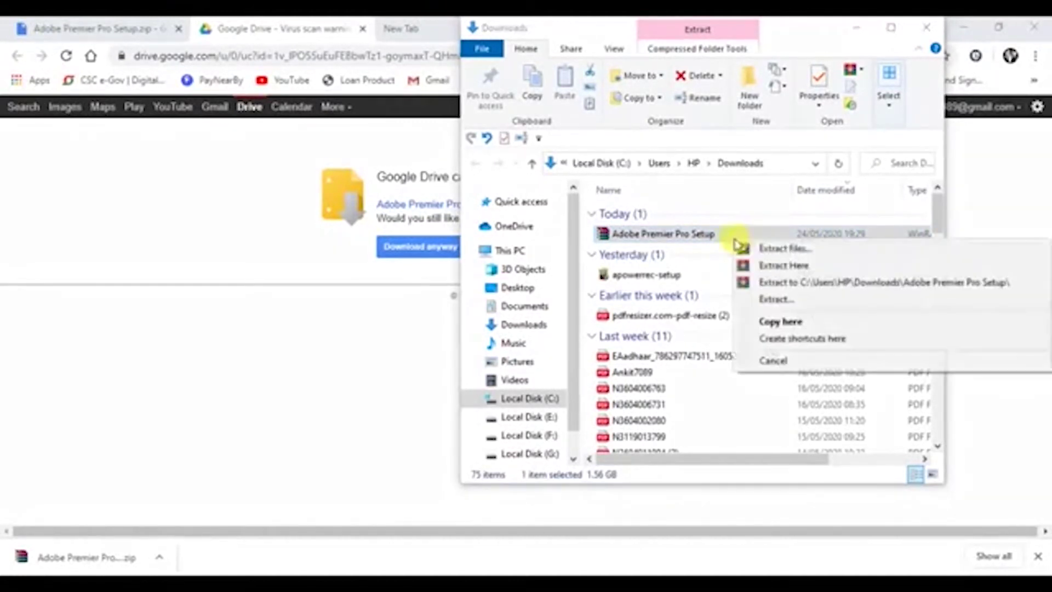
left_click(778, 249)
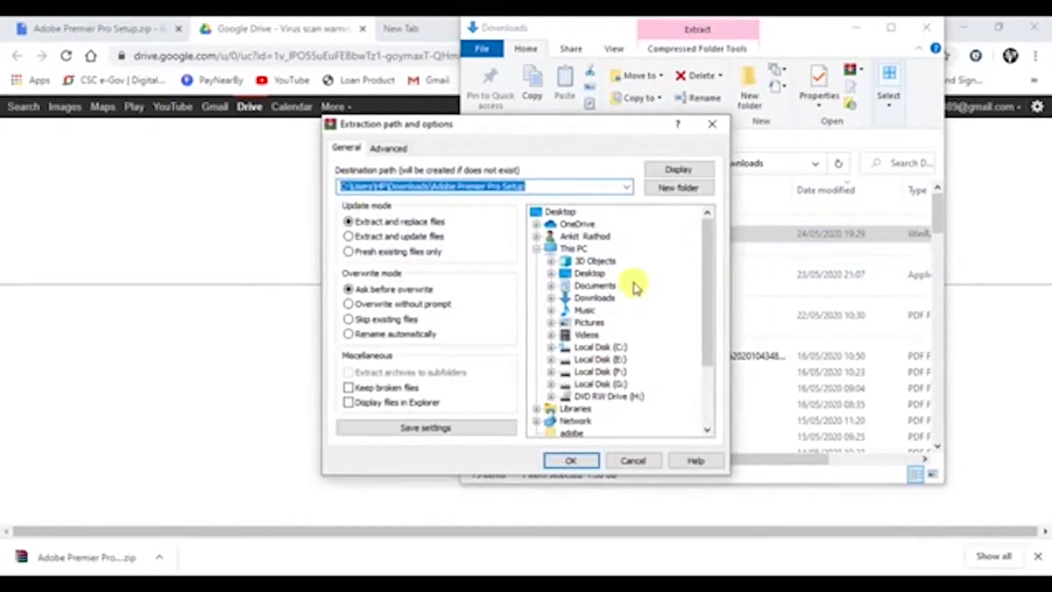
scroll(614, 323, "down", 2)
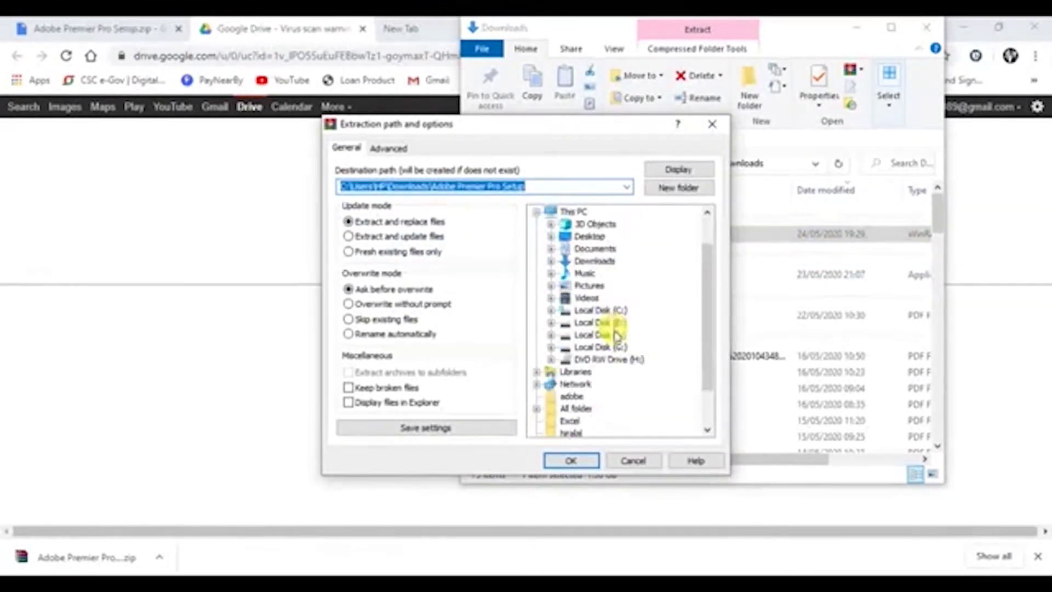
left_click(572, 360)
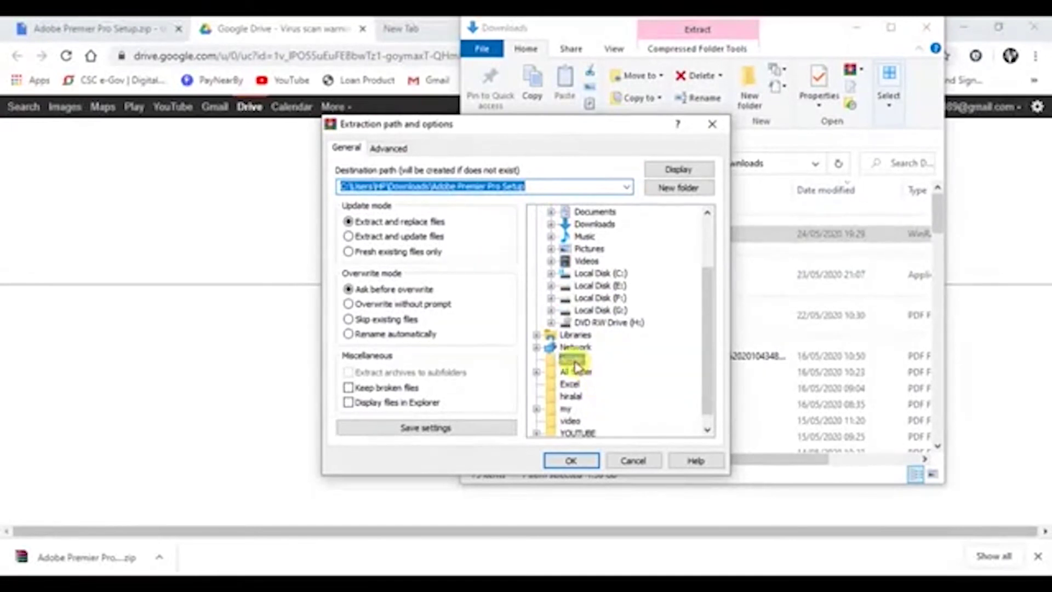
Step: Confirm the WinRAR extraction of Adobe Premier Pro Setup into the desktop adobe folder
left_click(570, 461)
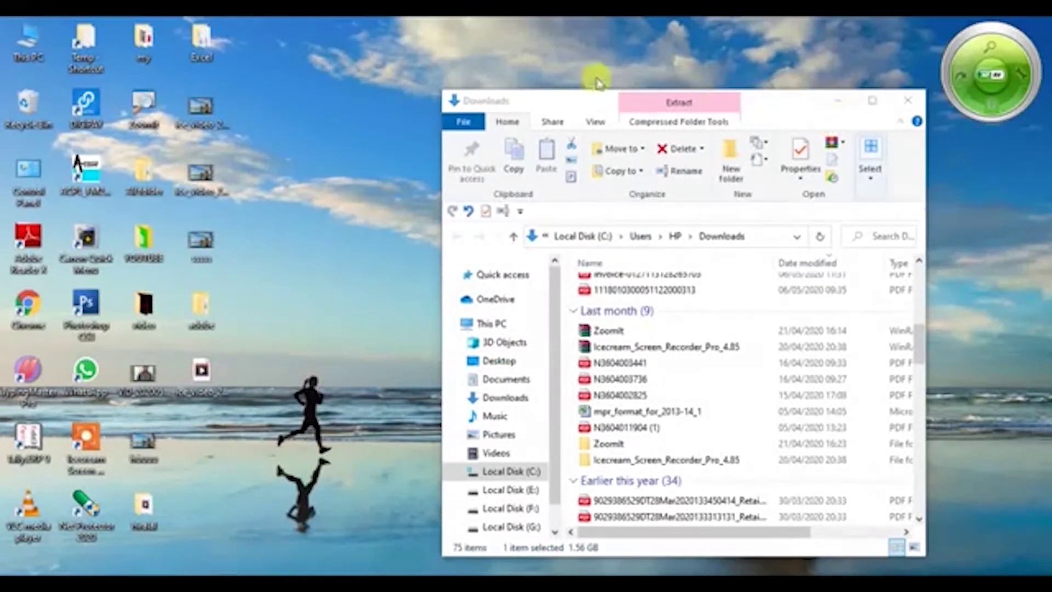
Step: Close the Downloads window and refresh the desktop
left_click(907, 101)
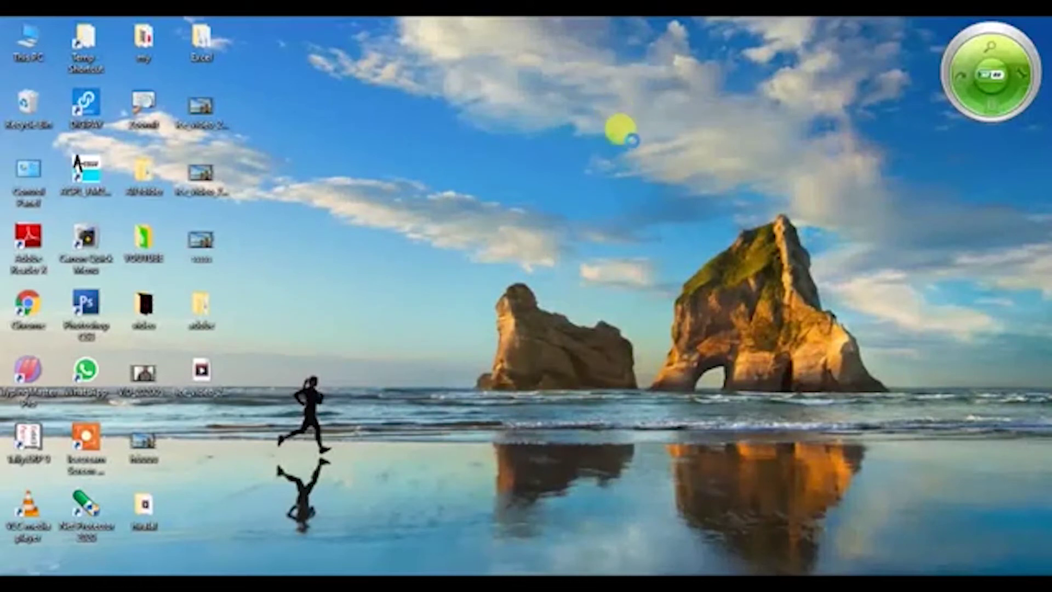
right_click(582, 69)
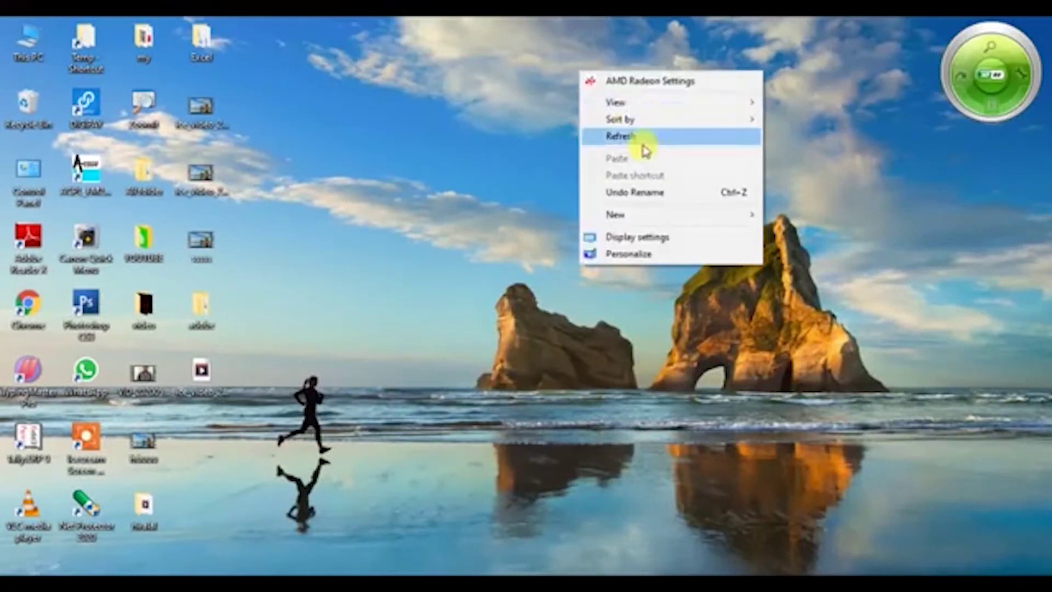
left_click(641, 137)
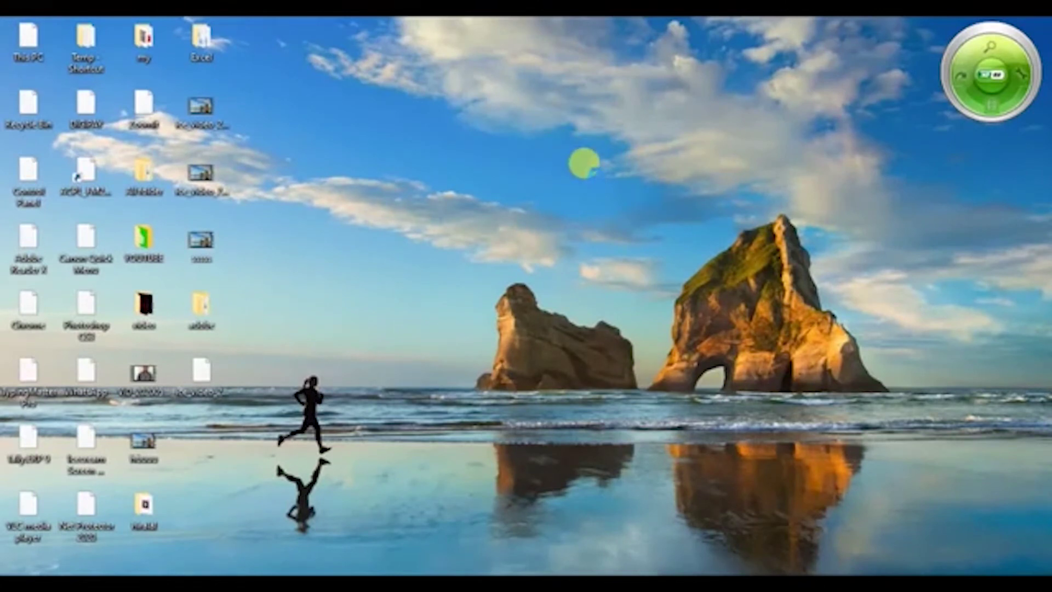
right_click(603, 96)
mouse_move(623, 145)
key("Escape")
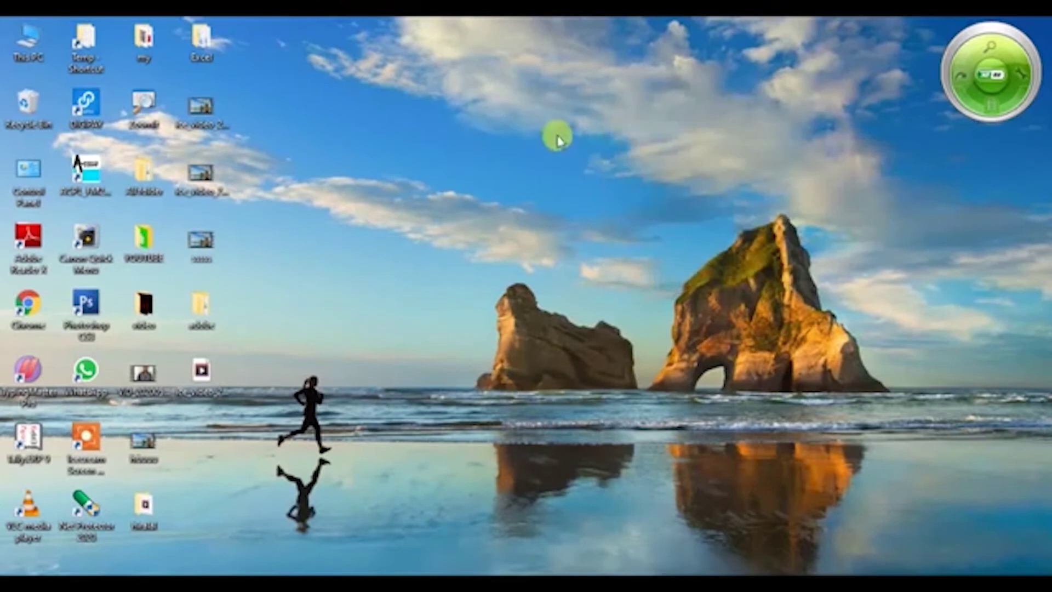
Step: Open adobe > Adobe_Premiere_Pro_2020_v14.1x64_Multilingual and run Set-up as administrator
double_click(202, 307)
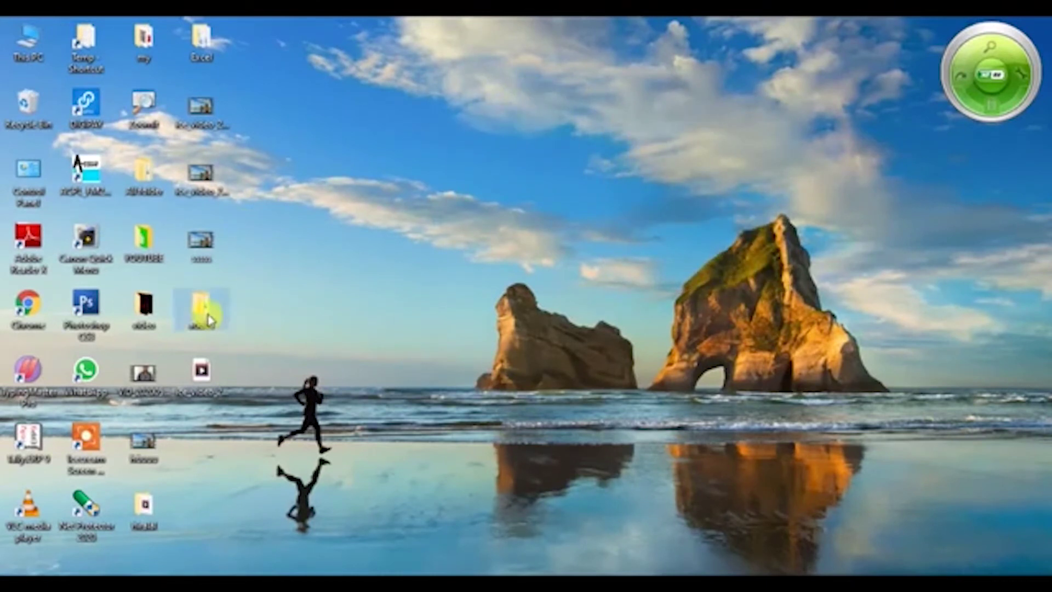
right_click(201, 306)
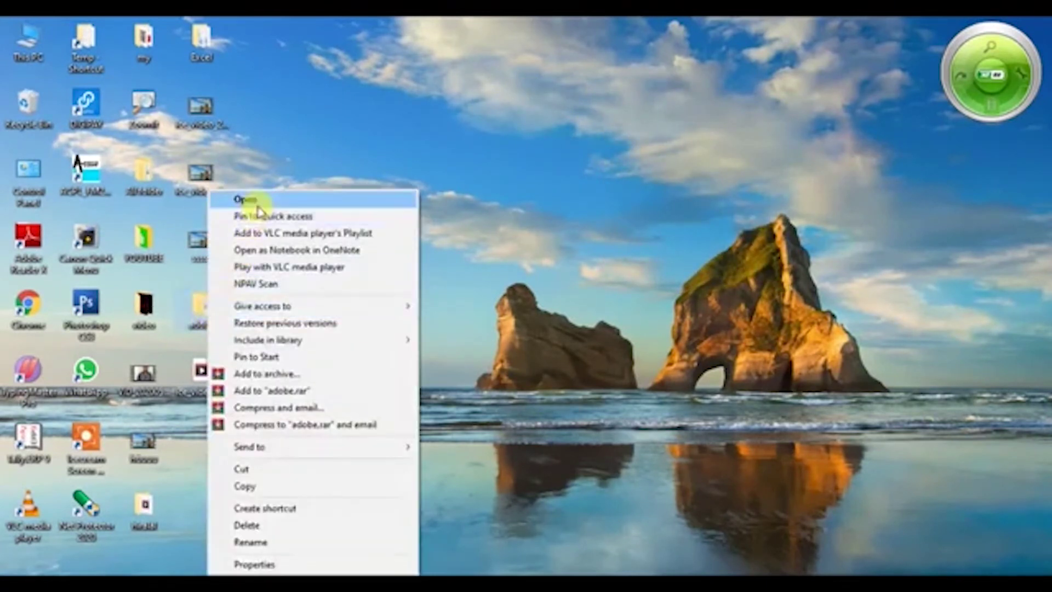
left_click(249, 201)
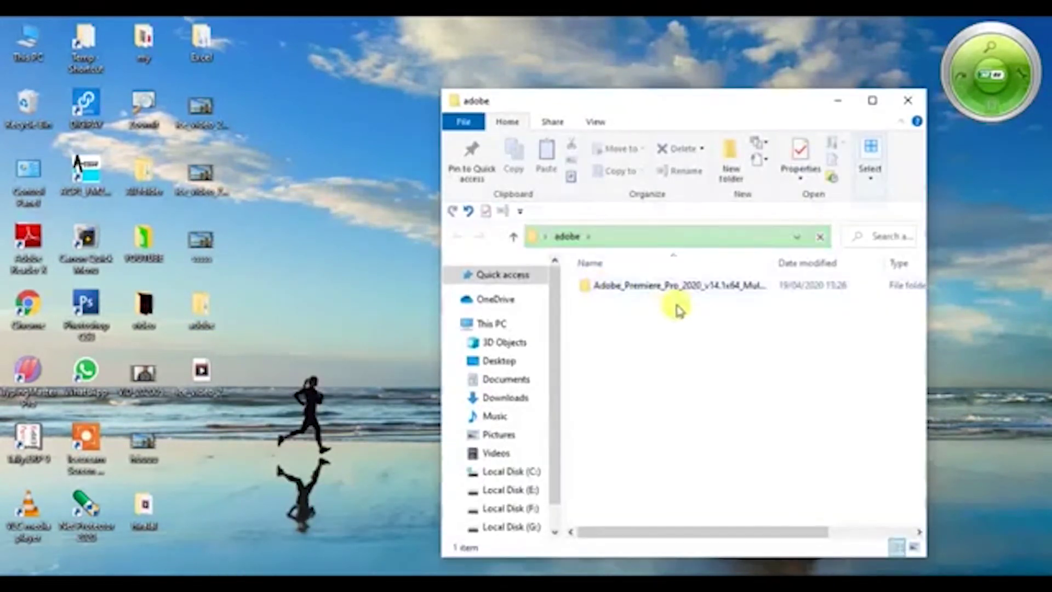
left_click(674, 289)
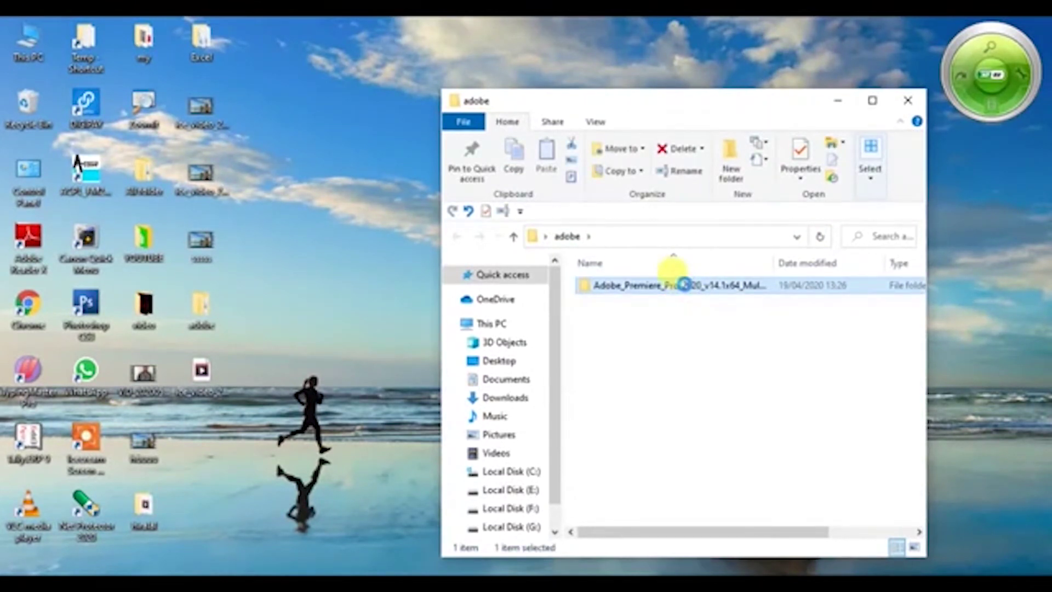
right_click(677, 280)
left_click(706, 183)
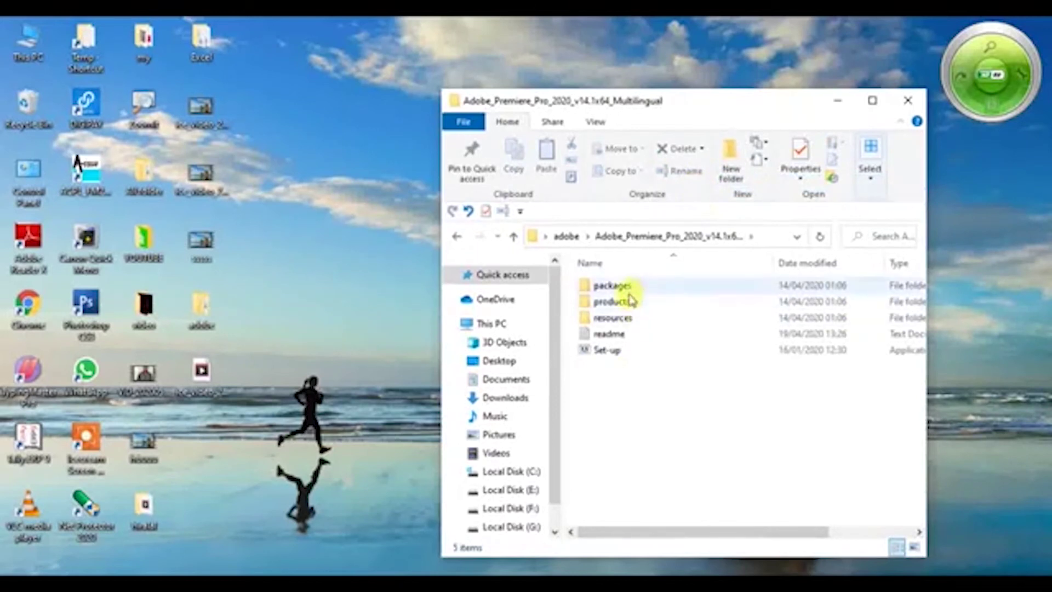
left_click(606, 355)
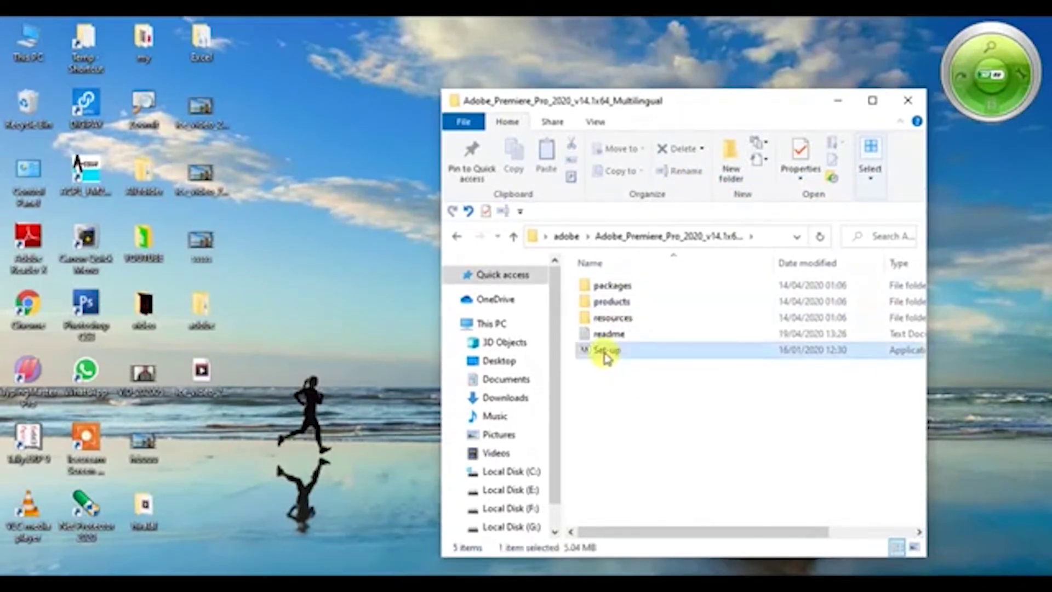
right_click(609, 353)
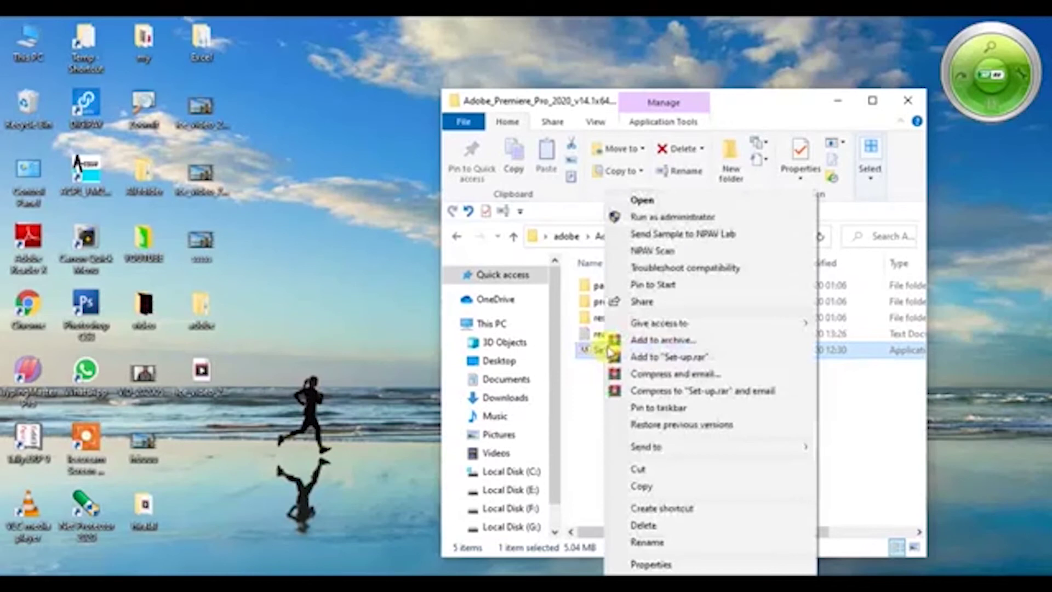
left_click(670, 218)
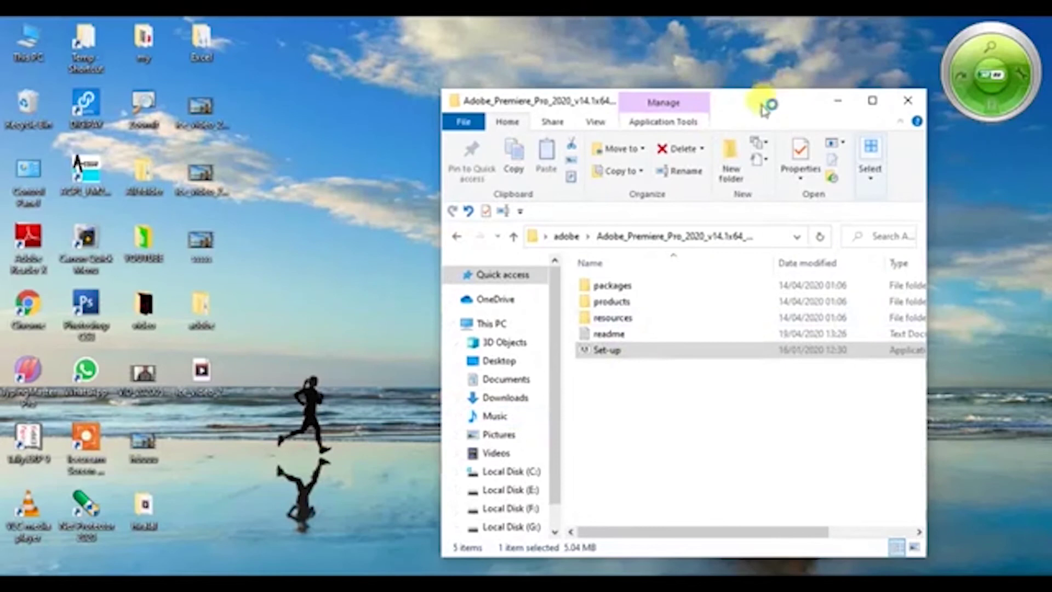
Step: Choose English (International) as the installer language and keep Default Location as the install location
left_click_drag(761, 107, 643, 104)
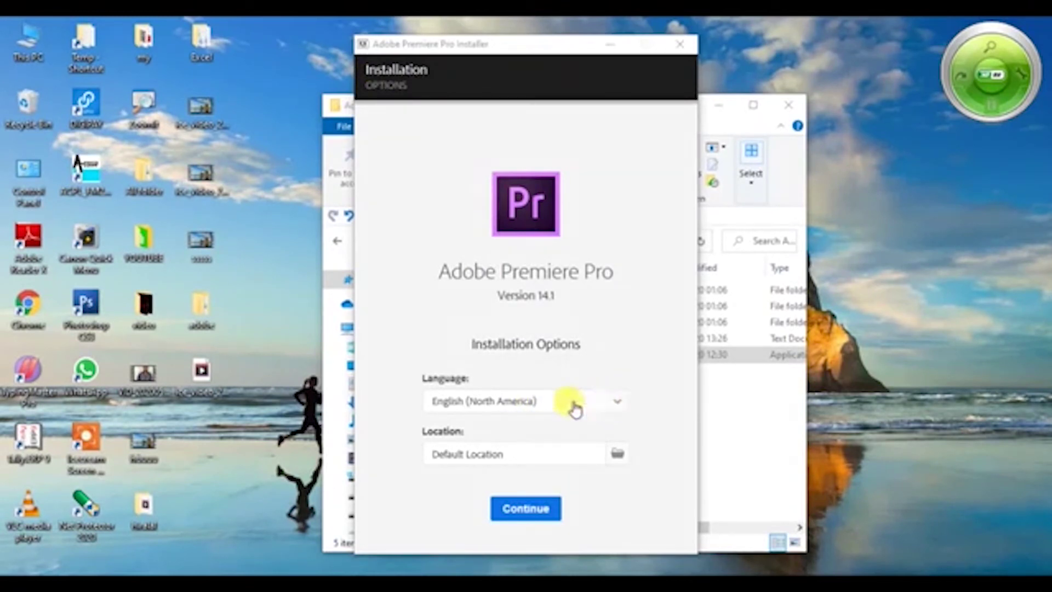
left_click(621, 406)
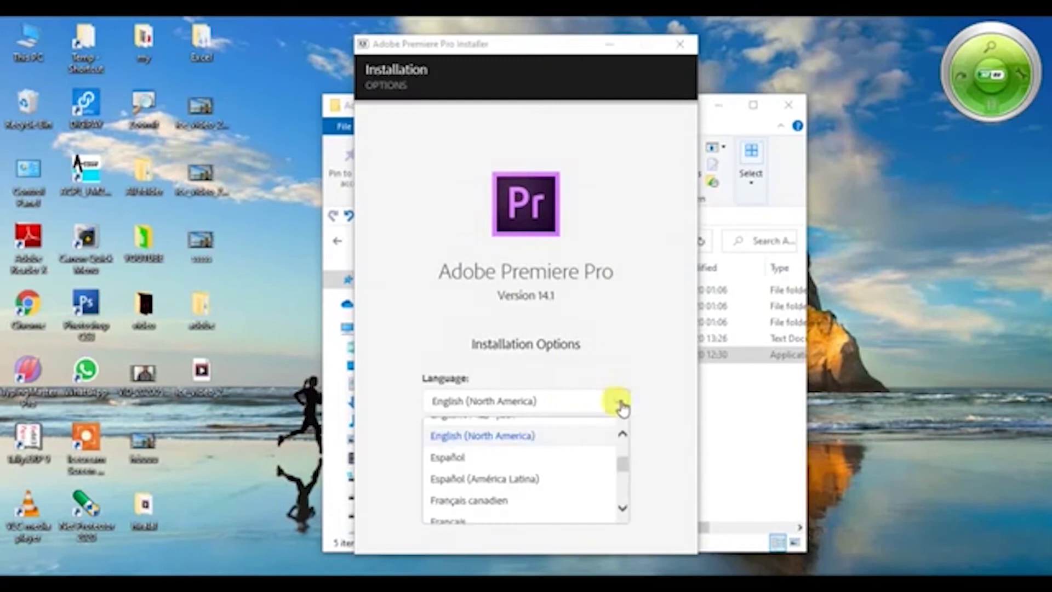
left_click(620, 407)
left_click(622, 406)
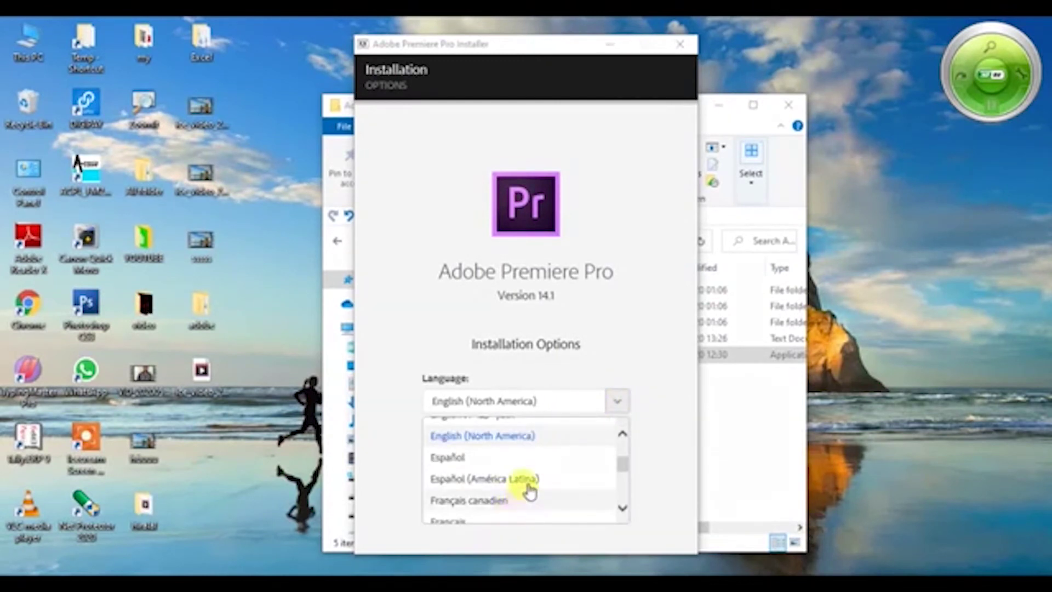
scroll(526, 482, "up", 2)
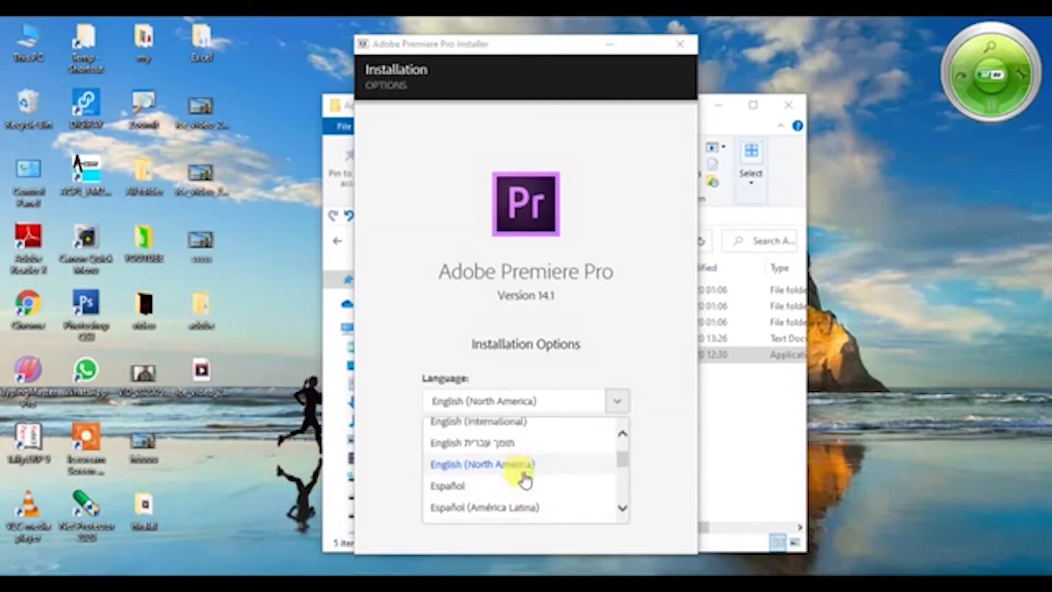
scroll(524, 480, "down", 3)
scroll(525, 479, "up", 2)
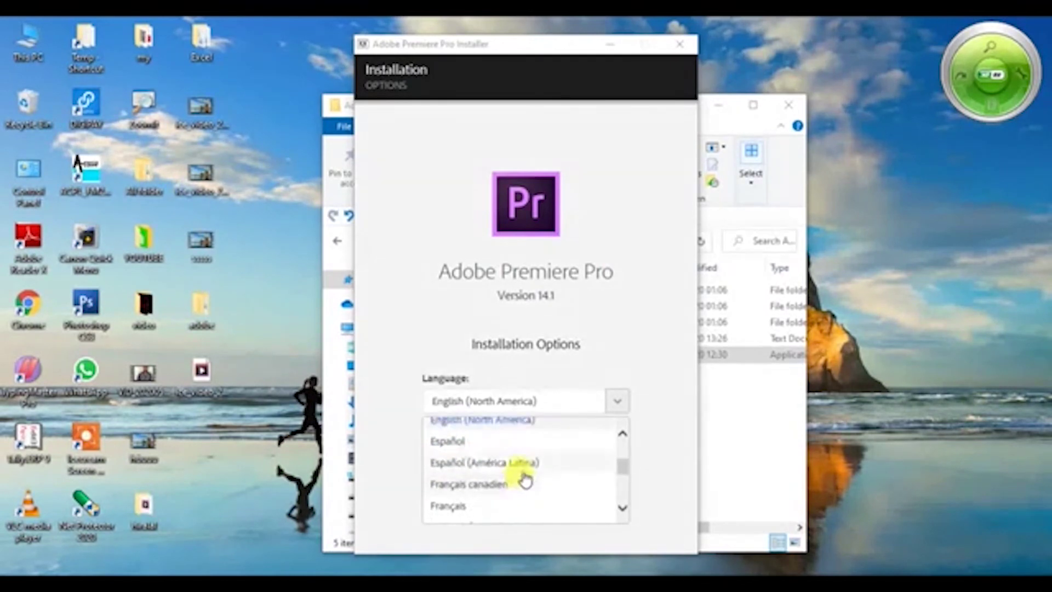
scroll(518, 477, "up", 3)
scroll(505, 465, "down", 1)
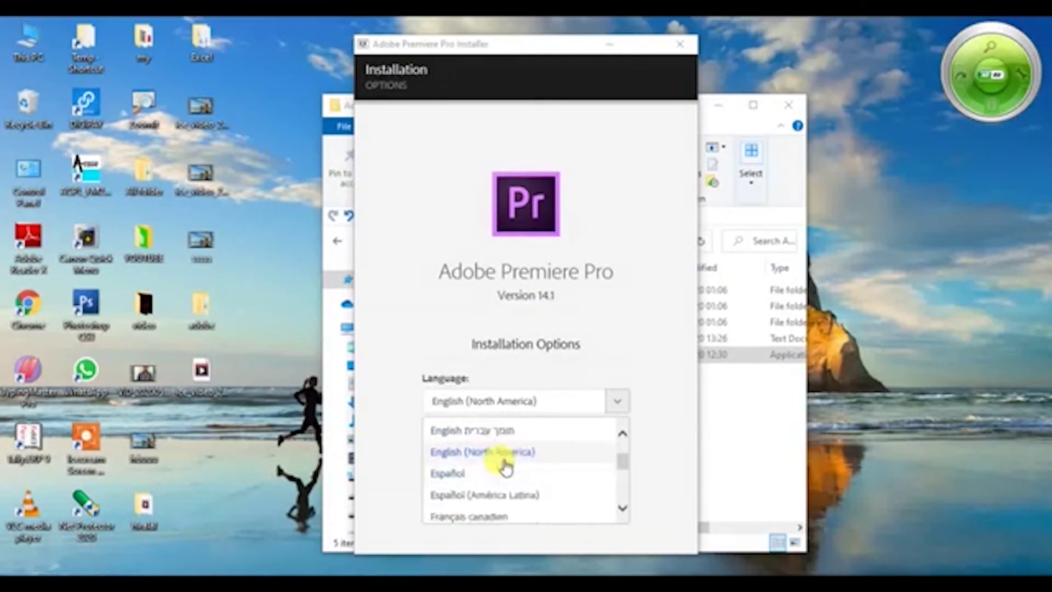
scroll(505, 465, "up", 2)
scroll(505, 463, "down", 2)
scroll(505, 460, "up", 2)
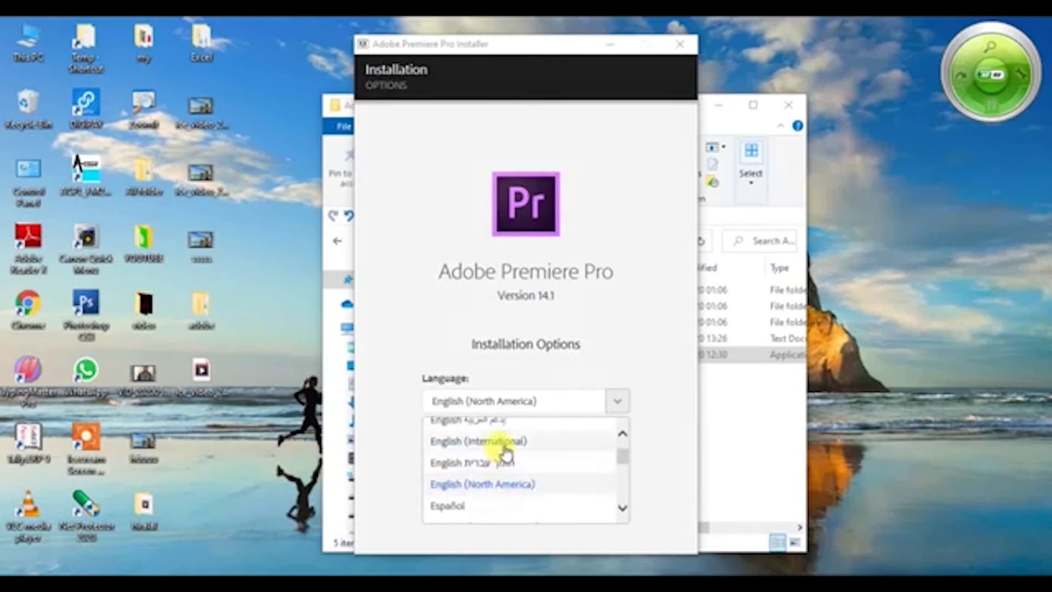
left_click(503, 448)
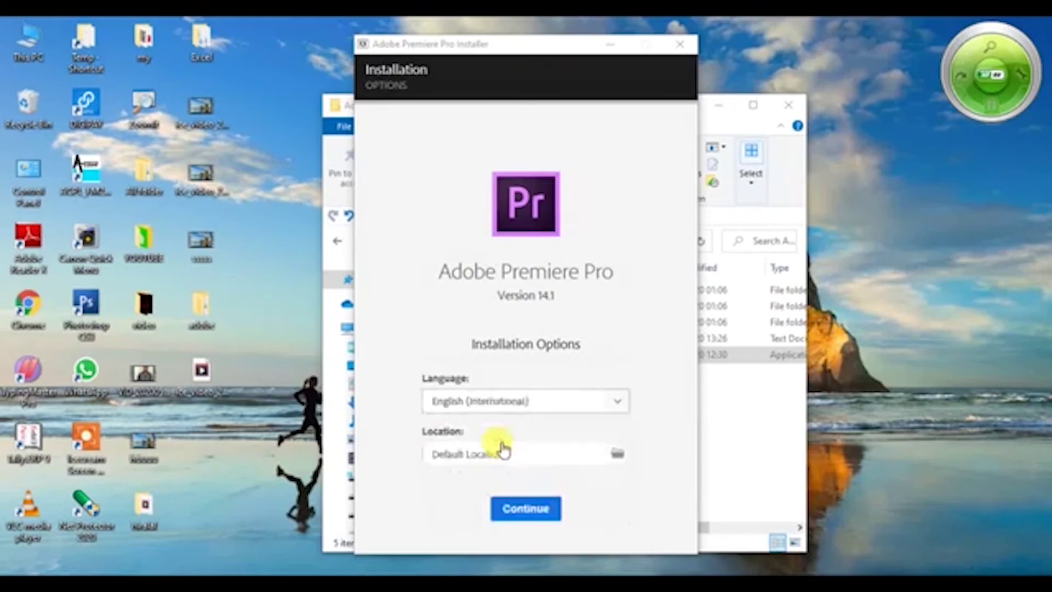
left_click(569, 460)
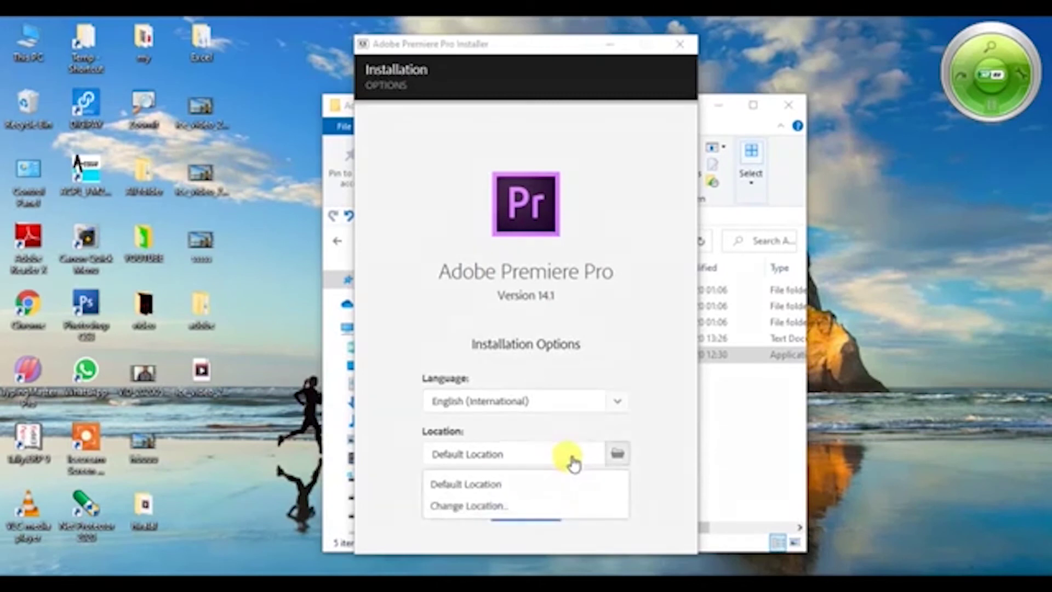
left_click(622, 303)
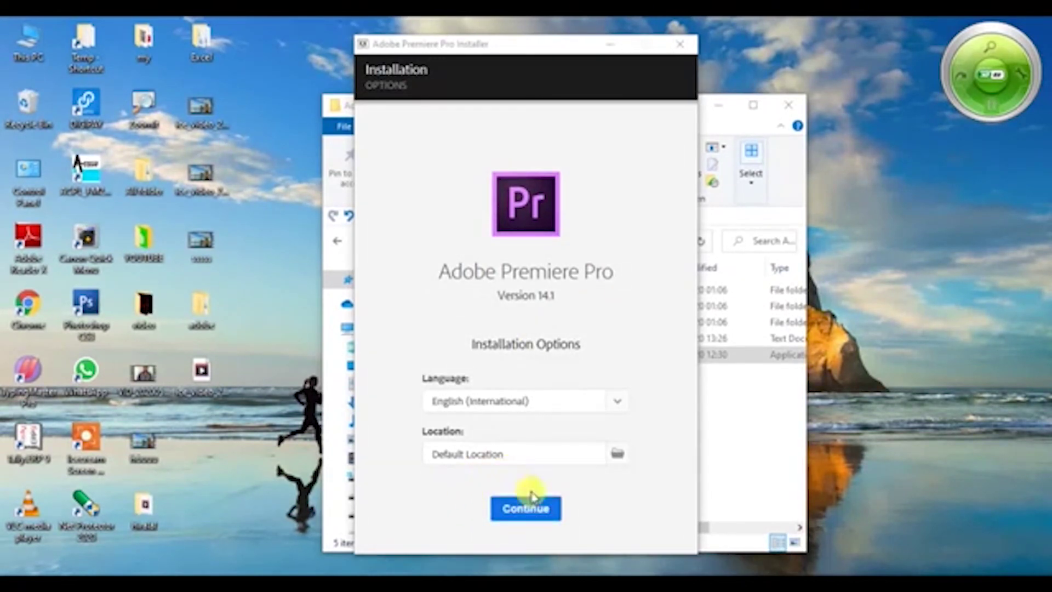
Step: Install Premiere Pro, close the Install Complete message and folder window, then refresh the desktop
left_click(527, 516)
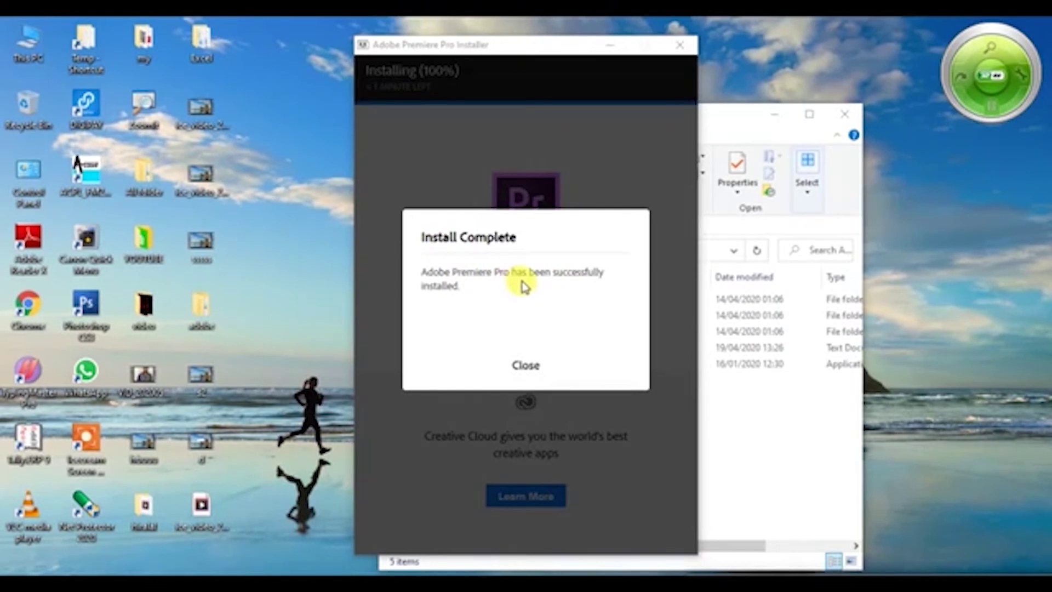
left_click(527, 367)
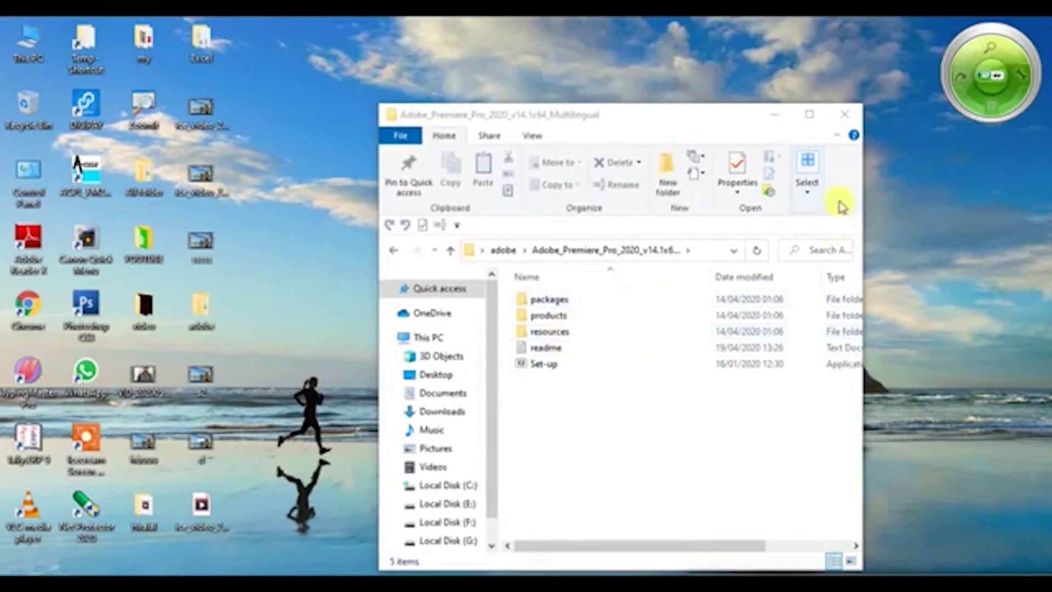
left_click(840, 118)
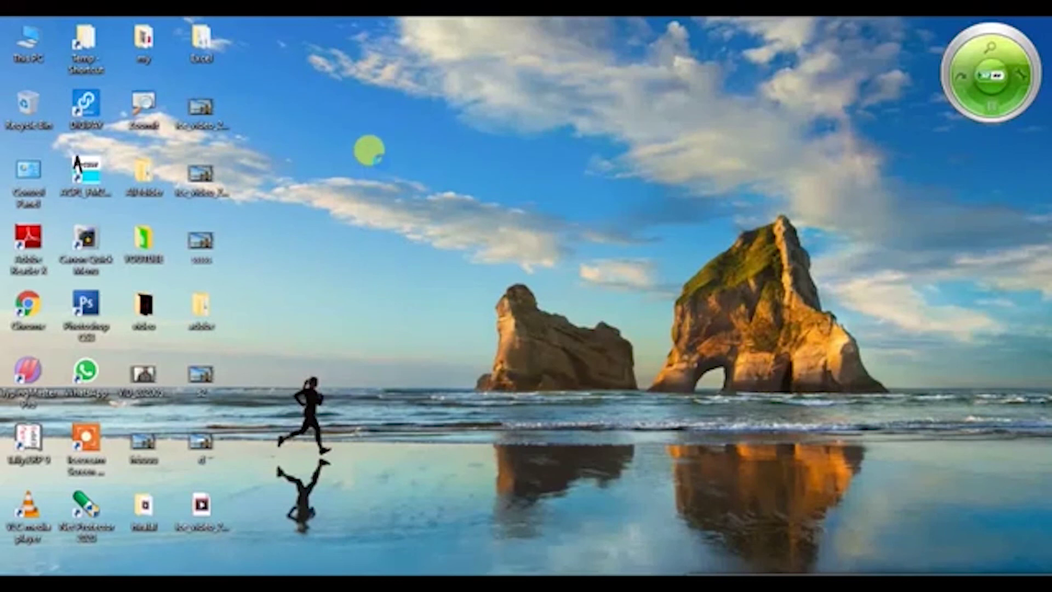
right_click(383, 163)
left_click(430, 228)
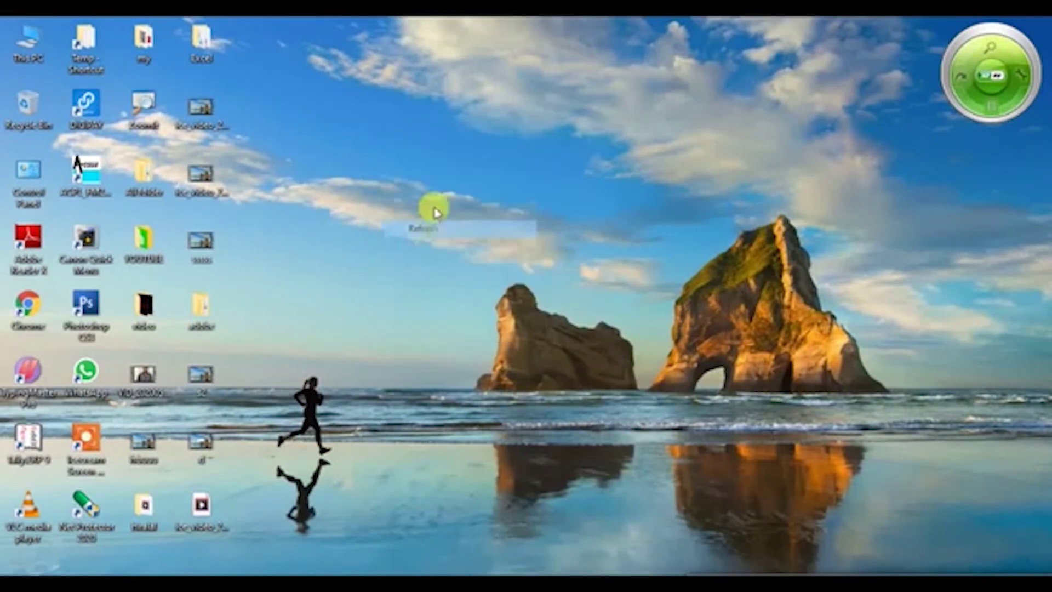
right_click(378, 81)
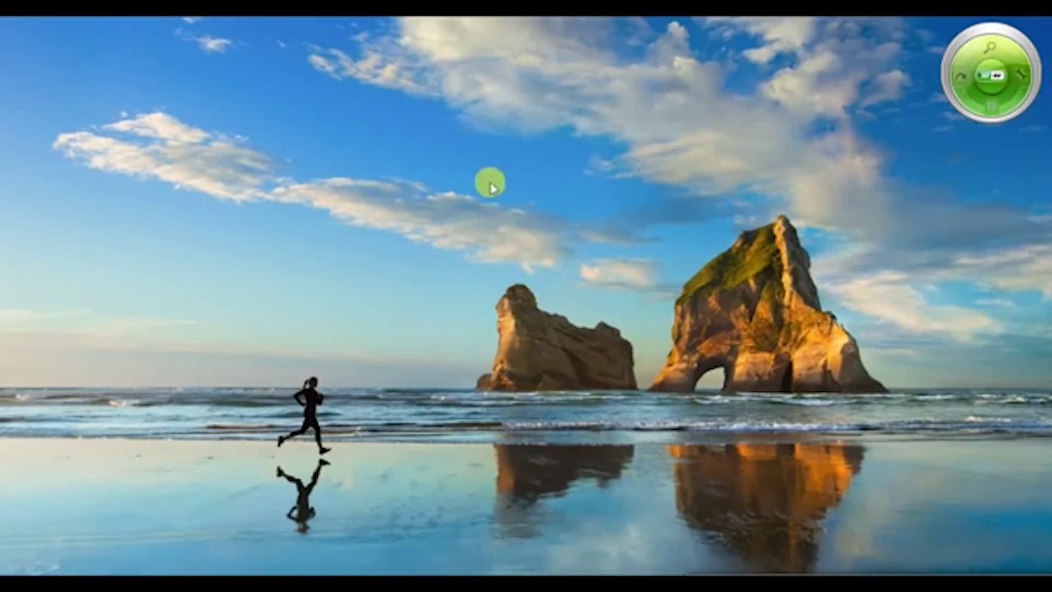